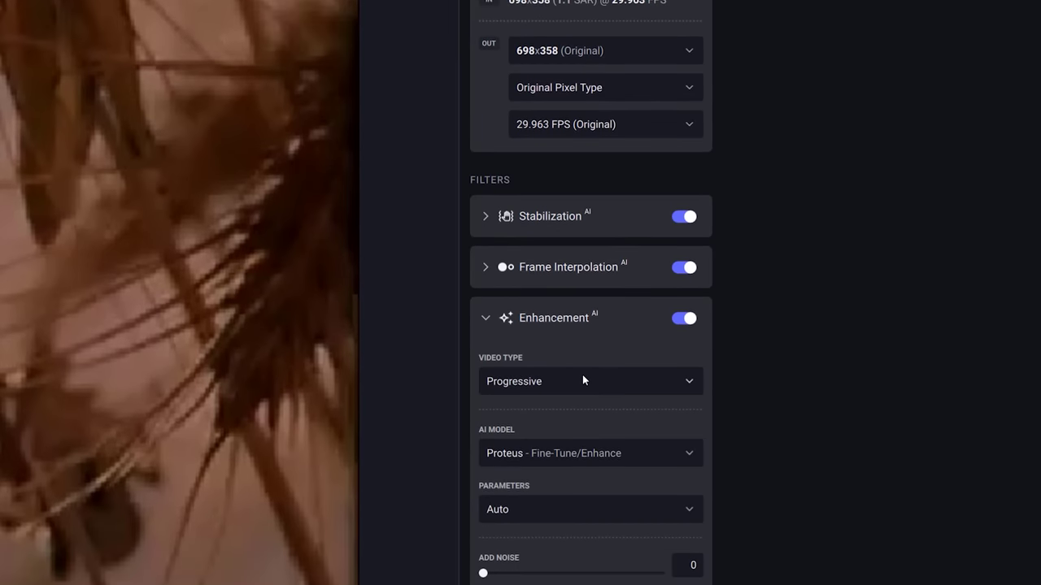
Step: Choose the enhancement video type and set the output resolution to 3840x2160 (4K)
left_click(582, 375)
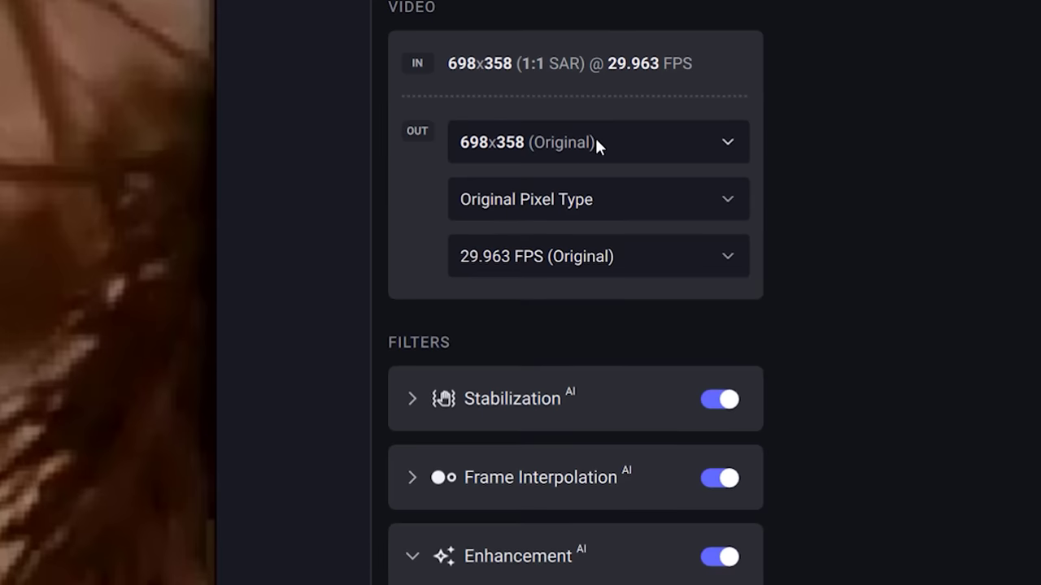
left_click(595, 141)
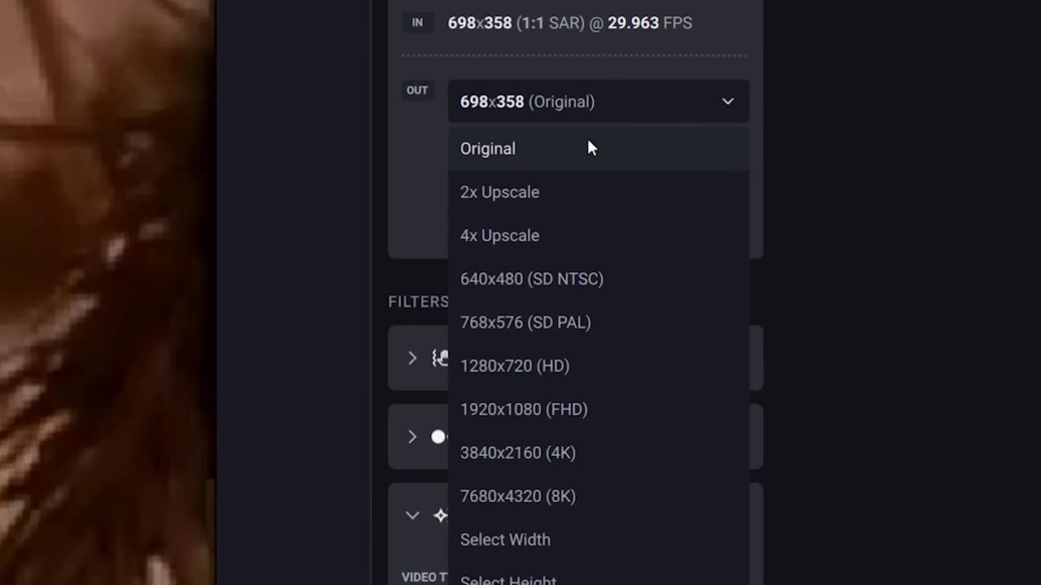
left_click(520, 453)
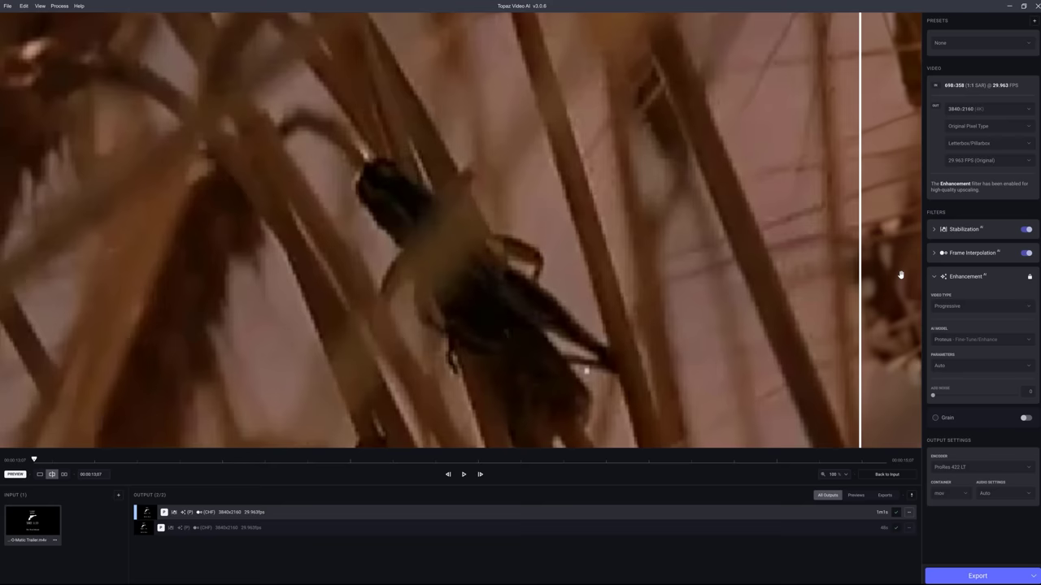
Step: Sweep the before/after comparison across the preview, then preview the second output's foggy scene
mouse_move(902, 274)
left_mouse_down()
mouse_move(4, 261)
mouse_move(896, 279)
left_mouse_up()
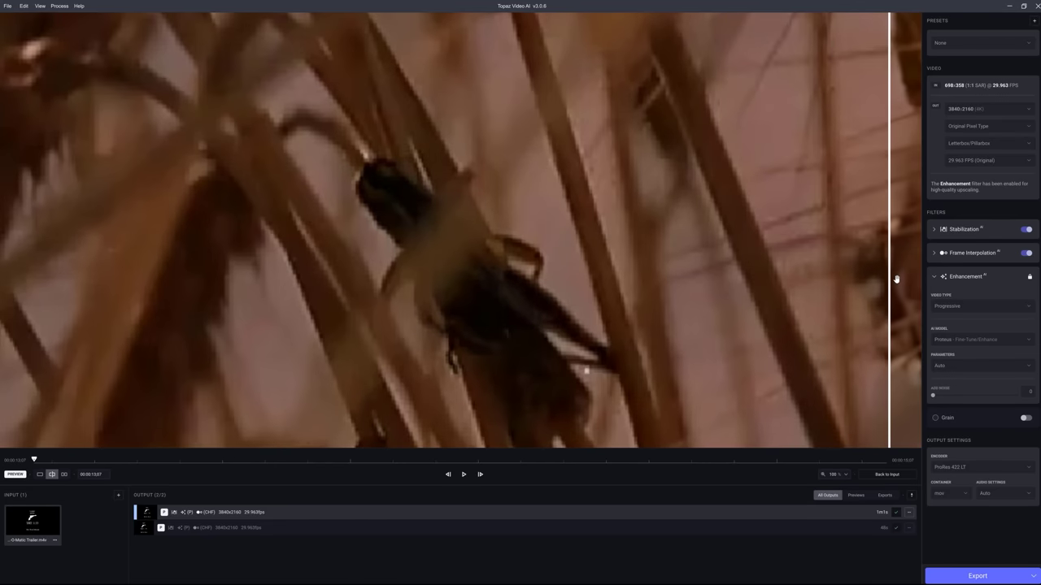
left_click_drag(754, 258, 27, 214)
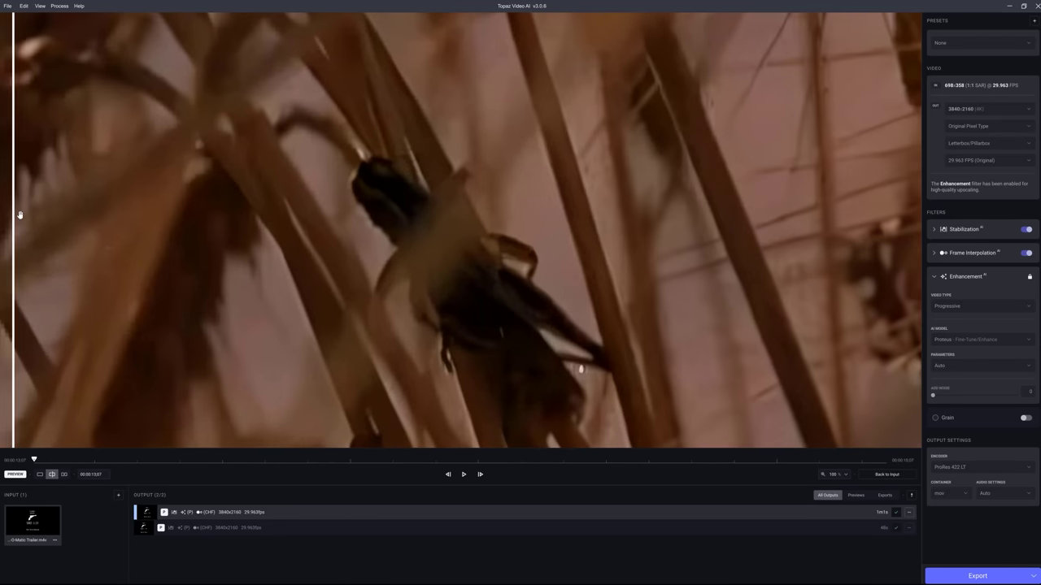
left_click(487, 528)
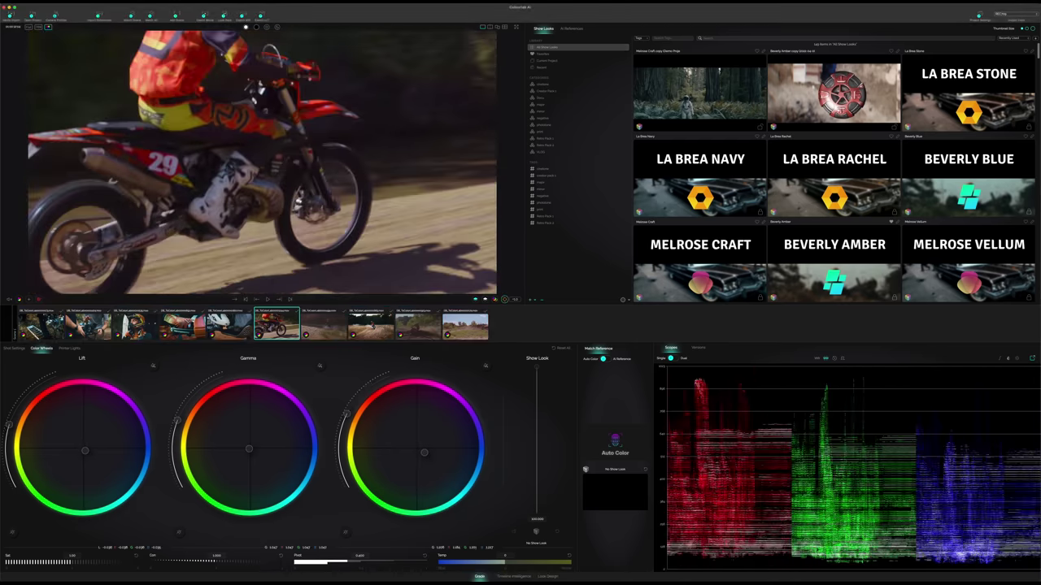
Step: Select the dirt-field clip in the timeline for grading
left_click(371, 322)
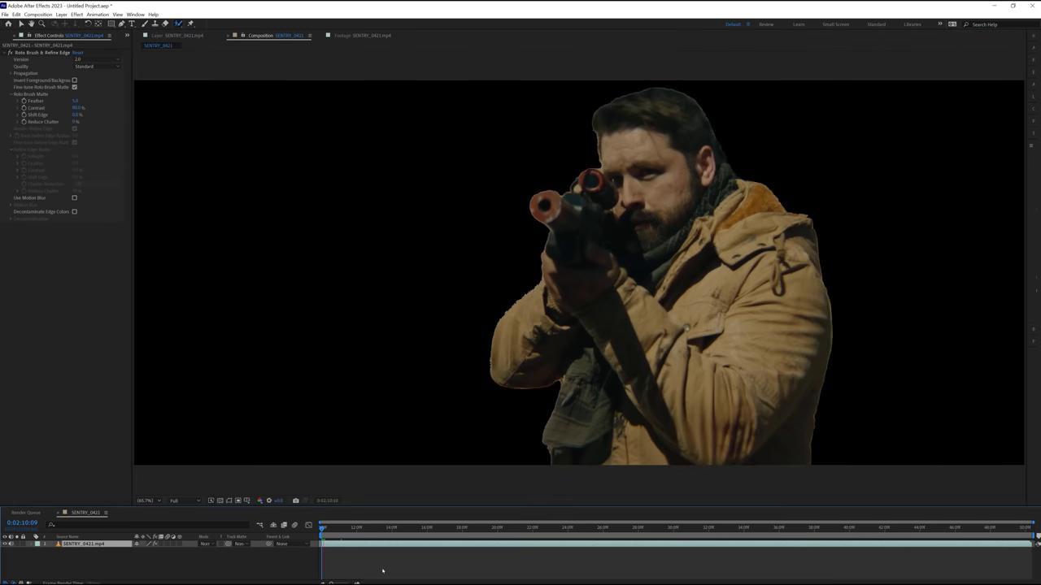
Step: Play the composition to check the Roto Brush cutout of the man with the rifle
key("space")
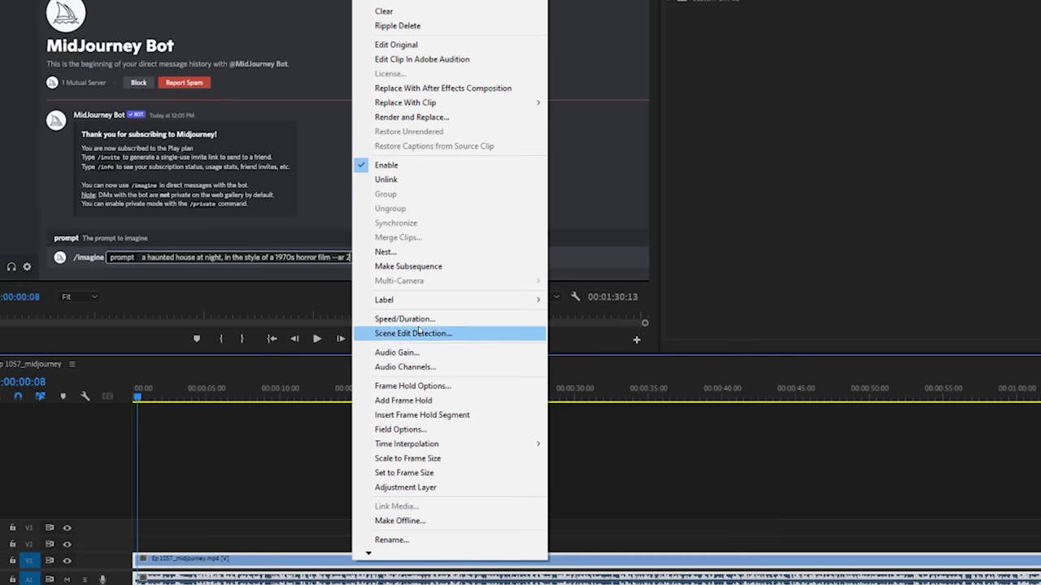
Step: Run Scene Edit Detection on Ep 1057_midjourney, cutting at each detected cut point, then scrub the result
left_click(302, 339)
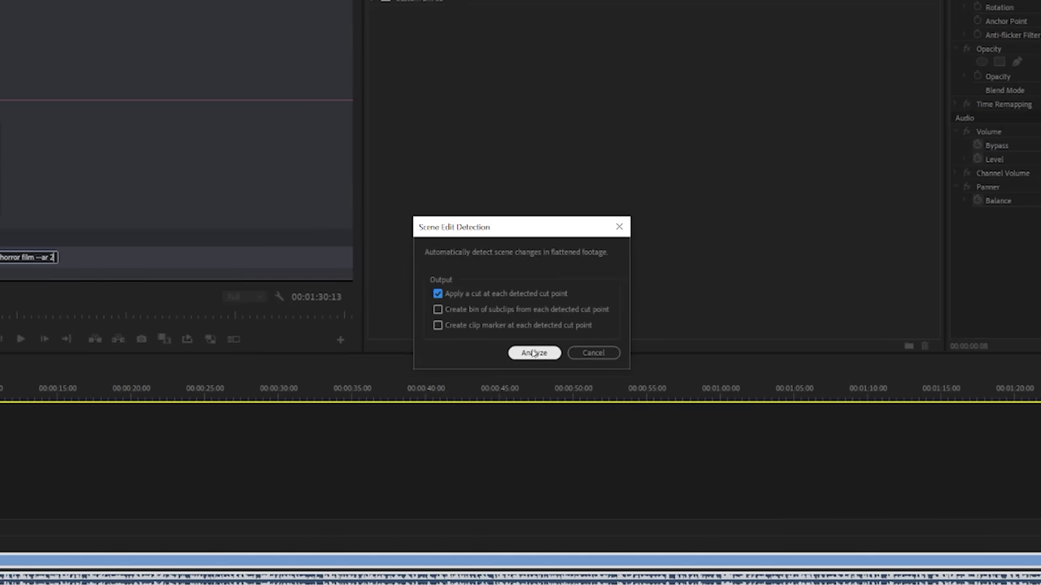
left_click(533, 353)
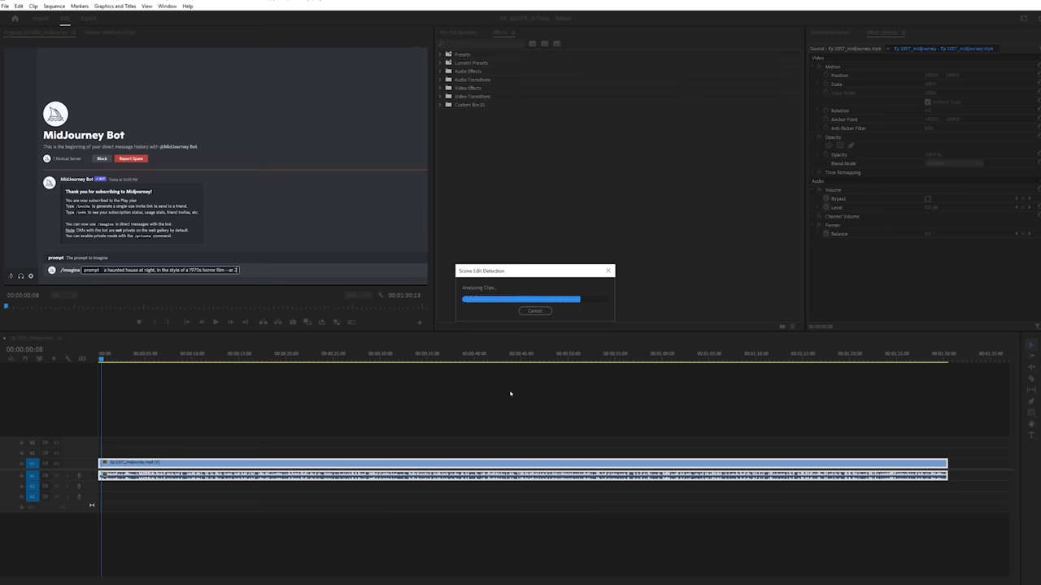
left_click(208, 357)
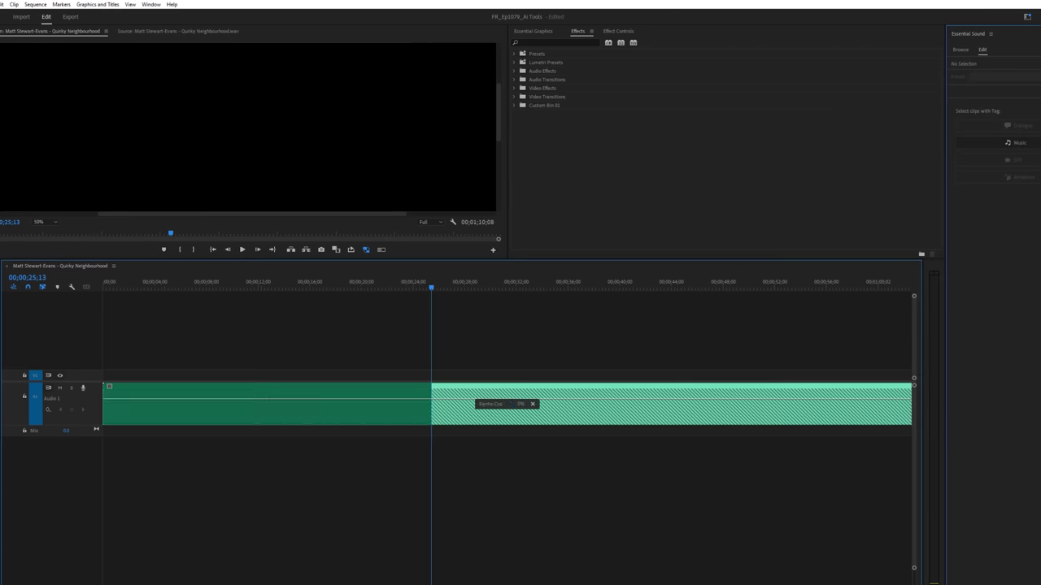
Step: Remix the Quirky Neighbourhood music clip to extend it to 01;52;01
left_click_drag(825, 404, 776, 514)
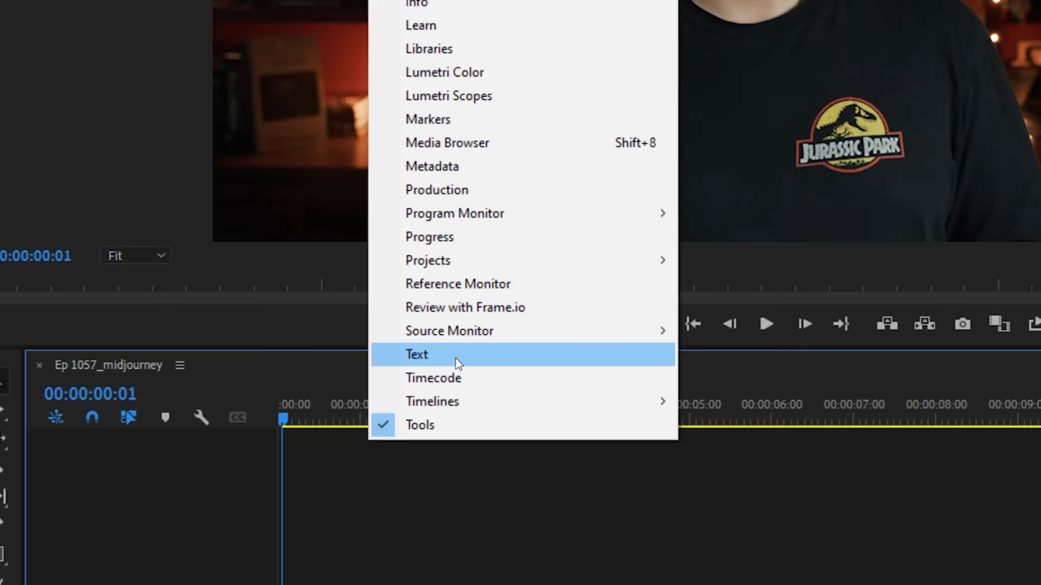
Step: Transcribe the sequence automatically from the Text panel
left_click(257, 461)
left_click(695, 326)
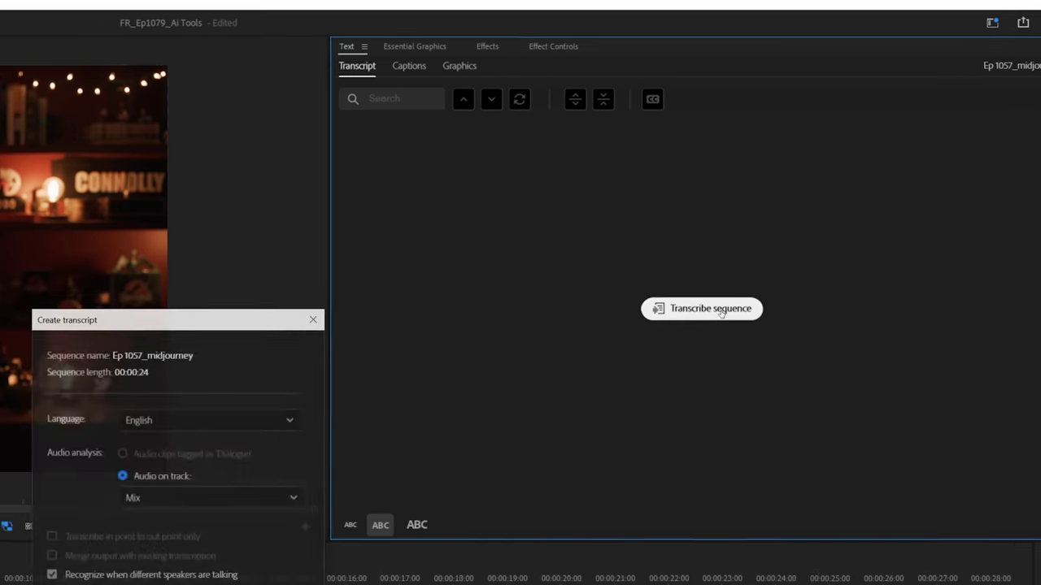
left_click(634, 442)
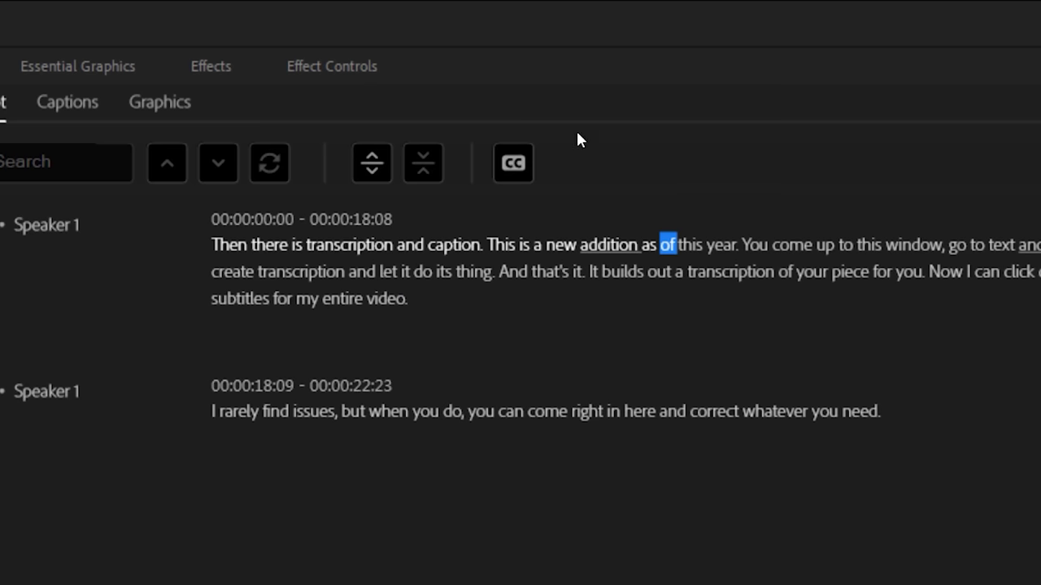
Step: Create captions from the transcript and edit caption 9 to read 'whatever you need... Just like this.'
left_click(515, 163)
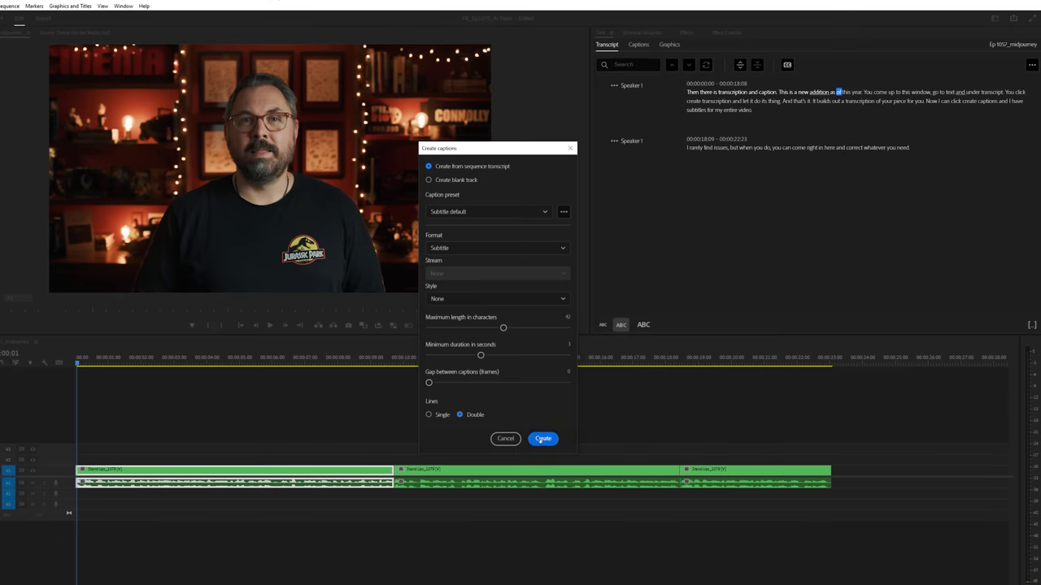
left_click(541, 436)
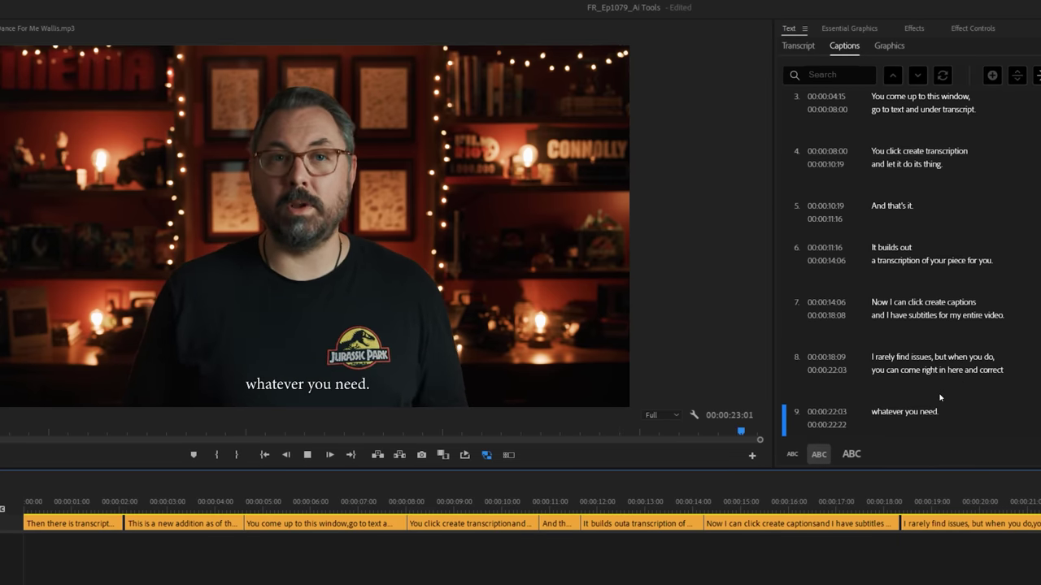
left_click(968, 415)
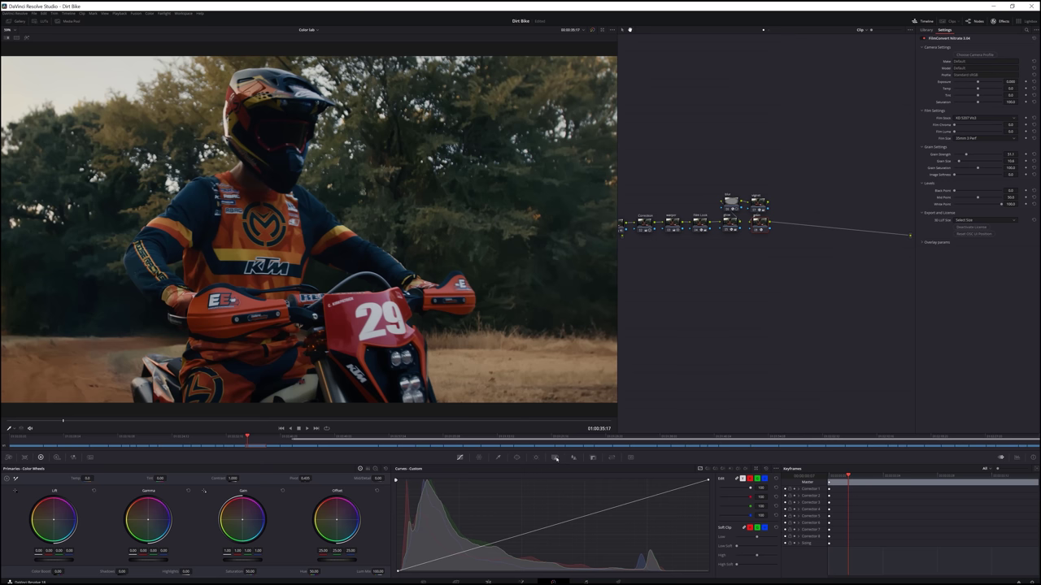
Step: Add a node and use Magic Mask to isolate the rider and bike, reviewing the mask
left_click(555, 458)
left_click(830, 275)
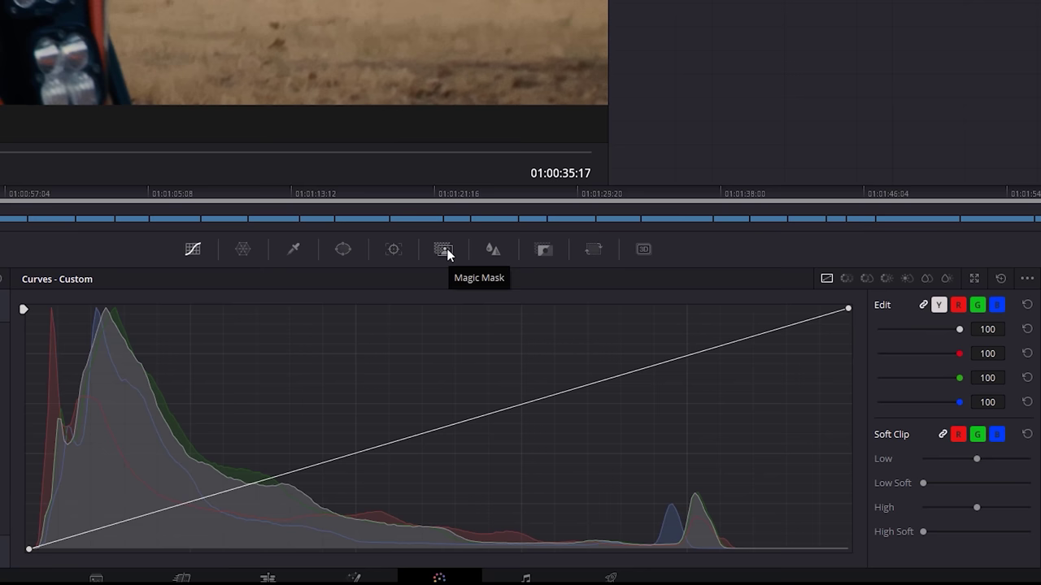
left_click(446, 251)
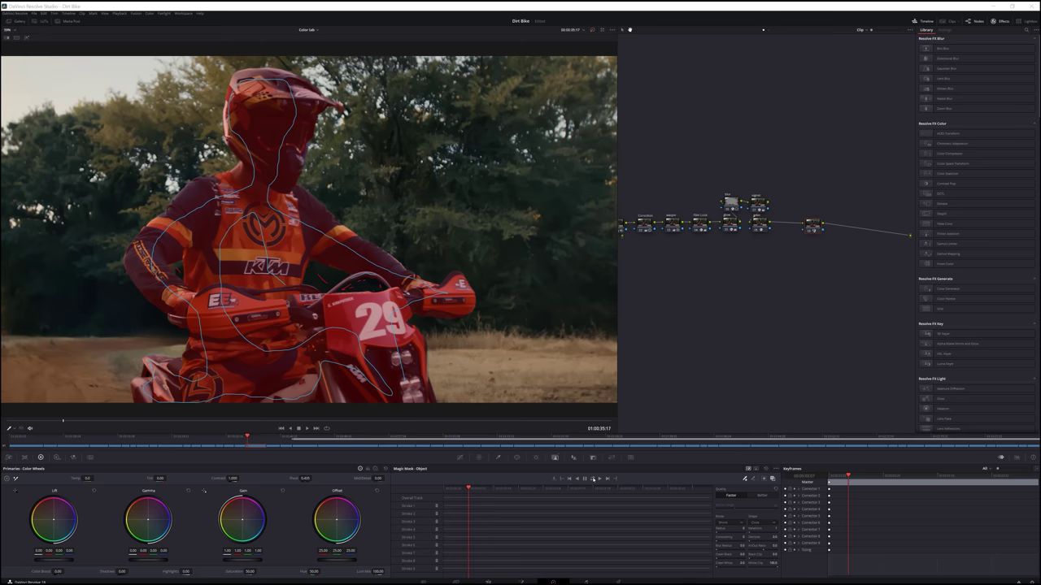
left_click_drag(248, 439, 247, 442)
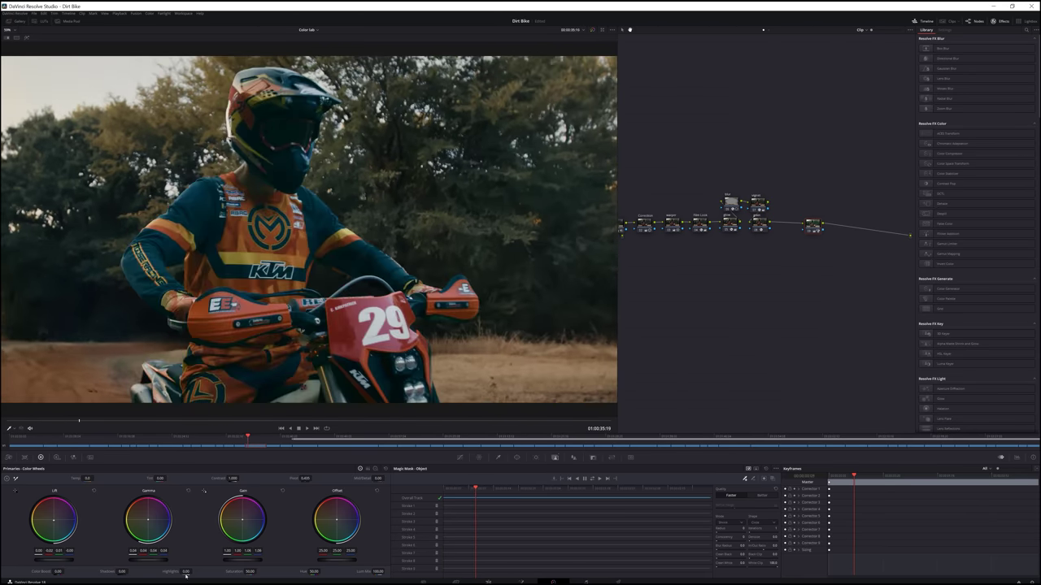
Step: On the Lens Blur node, lower Shadows to -22.50 and reduce Lift to darken the shot
left_click(813, 225)
left_click(247, 438)
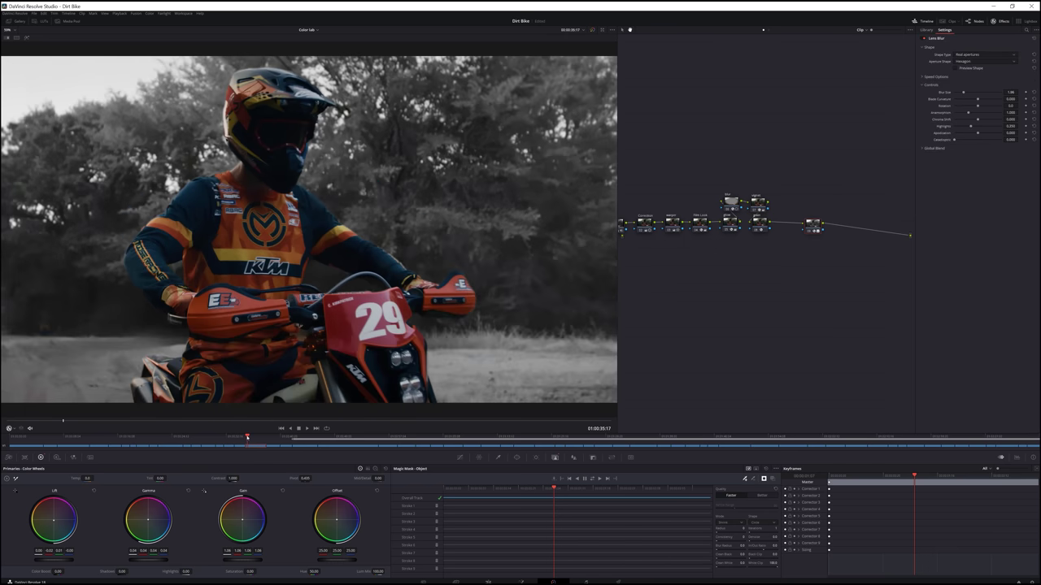
left_click_drag(122, 572, 371, 576)
left_click_drag(56, 562, 45, 562)
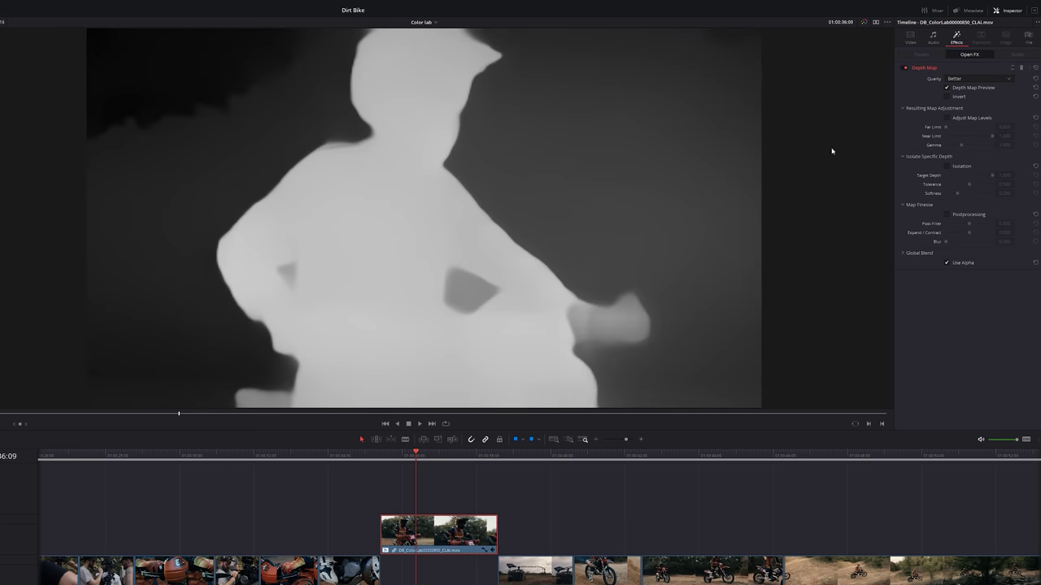
Step: Change the Depth Map effect's Quality to Faster in the Inspector
left_click(973, 78)
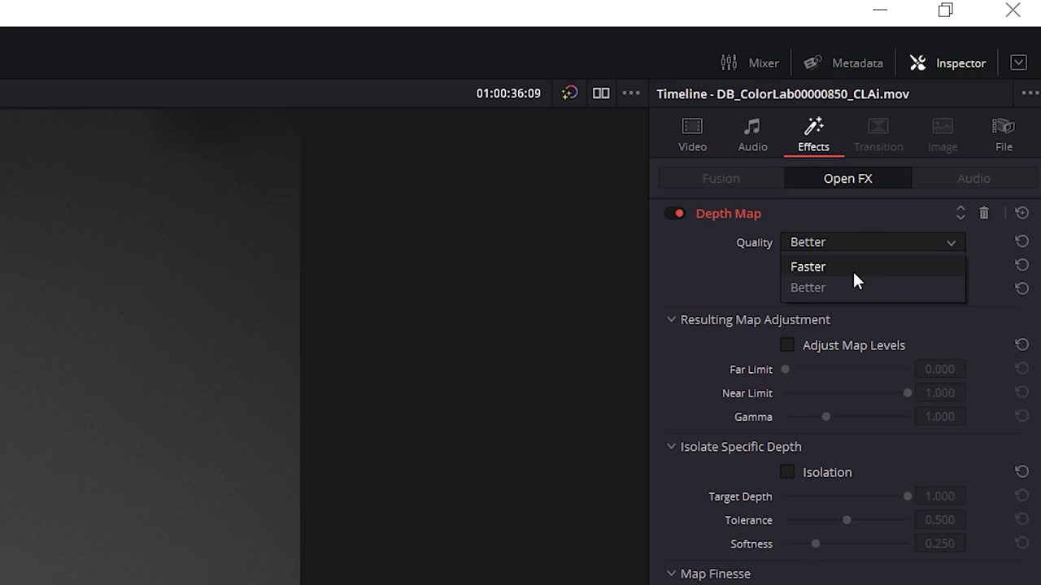
left_click(853, 268)
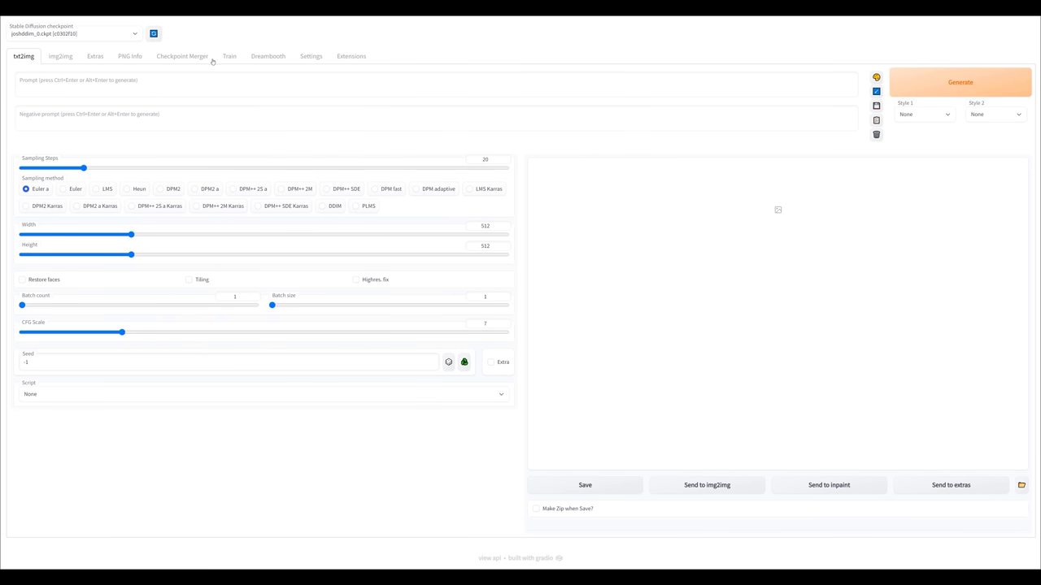
Step: Switch the Stable Diffusion Web UI to its Dreambooth training tab
left_click(266, 57)
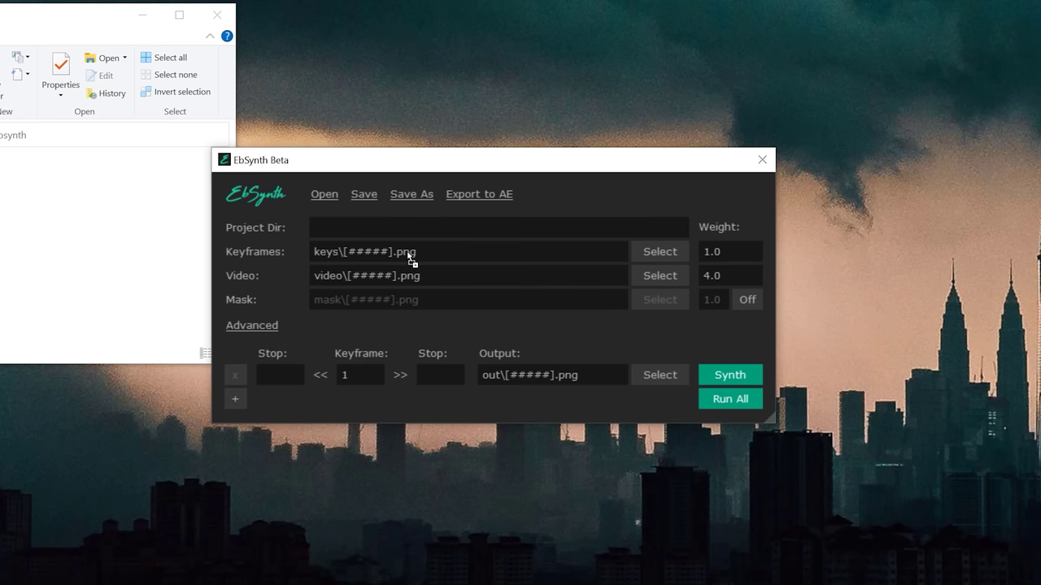
Step: Load keyframes and video frames from the Ebsynth project folder and run synthesis for keyframes 19 and 74
left_click_drag(411, 255, 411, 255)
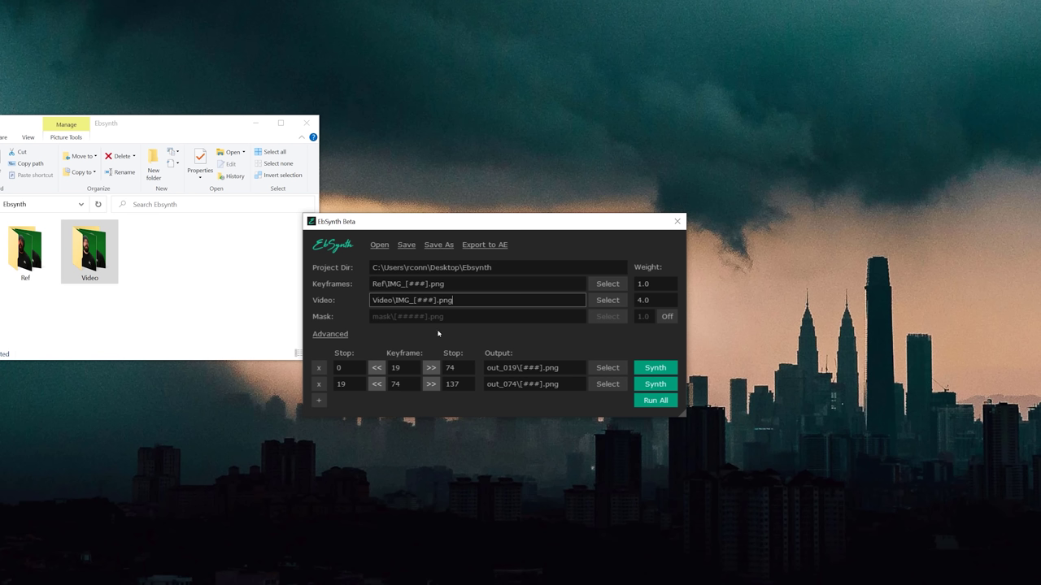
left_click(655, 400)
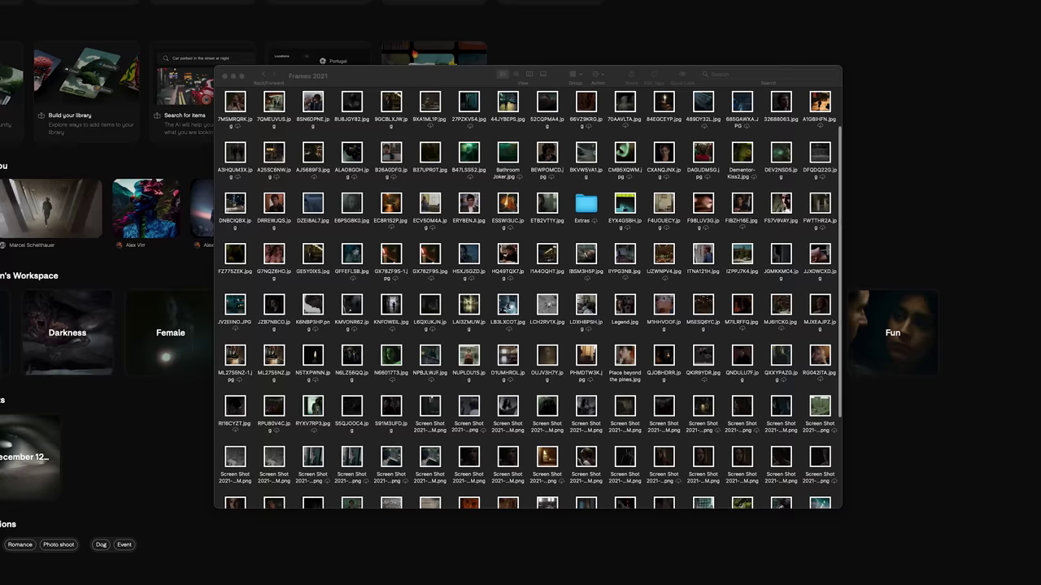
Step: Go to Kive's Library to confirm the new 280-item upload beside the 207-item batch
scroll(531, 297, "up", 2)
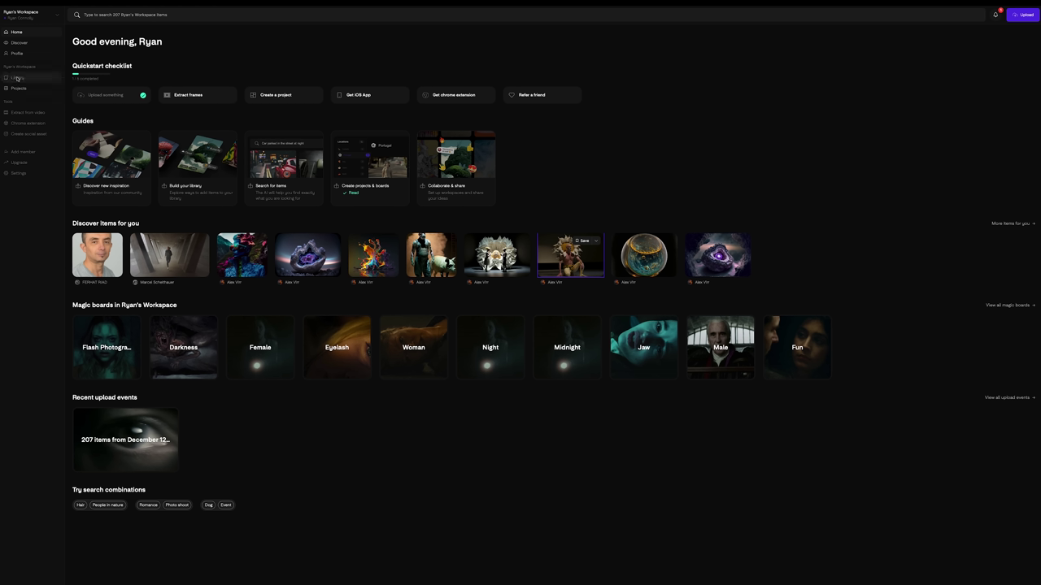
left_click(17, 78)
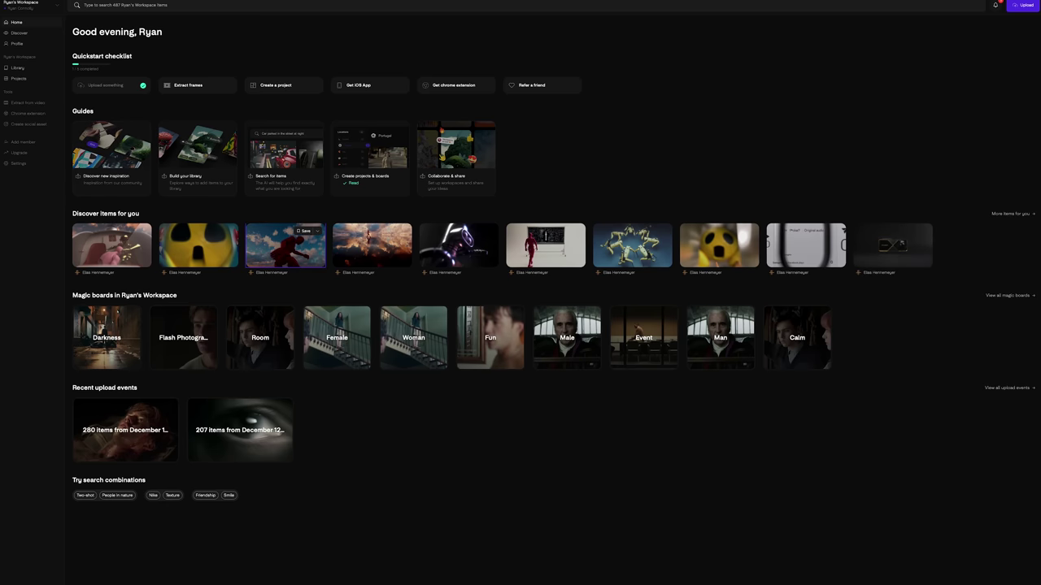
Step: Open the clouds image, then search the workspace for 'woman scared' and browse the results
left_click(371, 245)
scroll(520, 325, "down", 5)
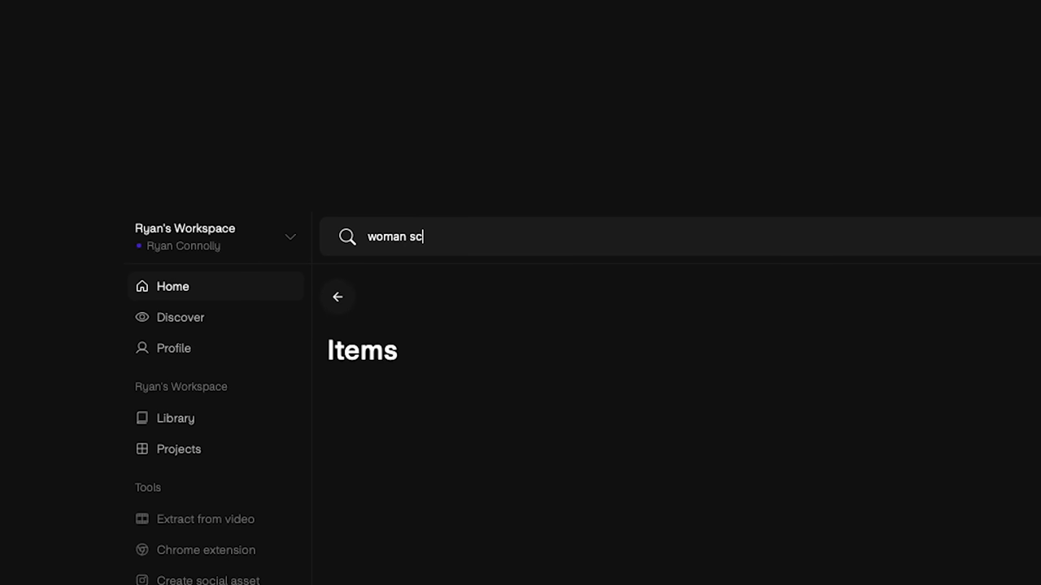
type("d")
key("Return")
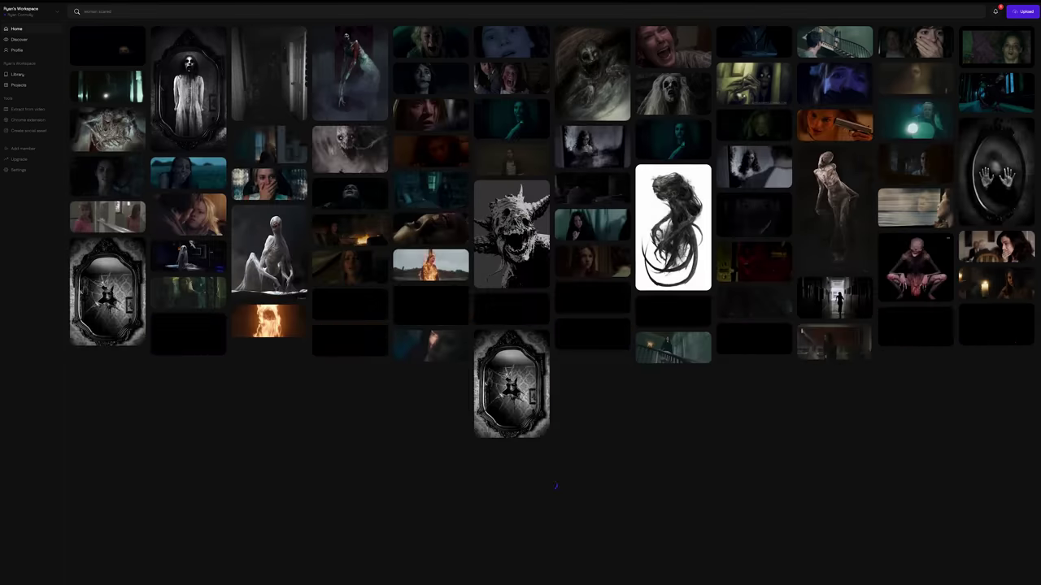
scroll(511, 159, "down", 3)
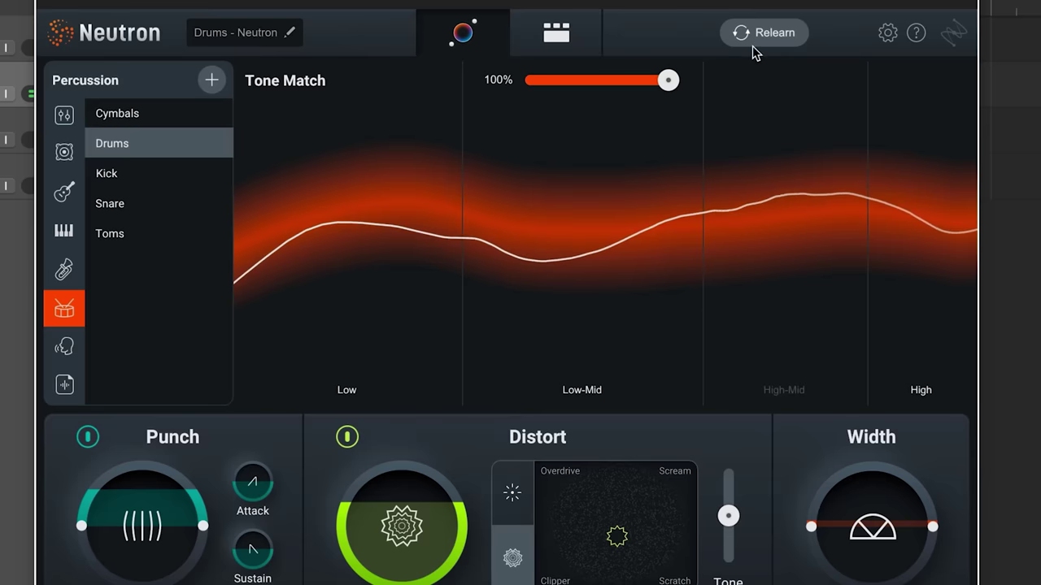
Step: Have Neutron's assistant relearn the drums, then bring up the Compressor 2 module
left_click(752, 45)
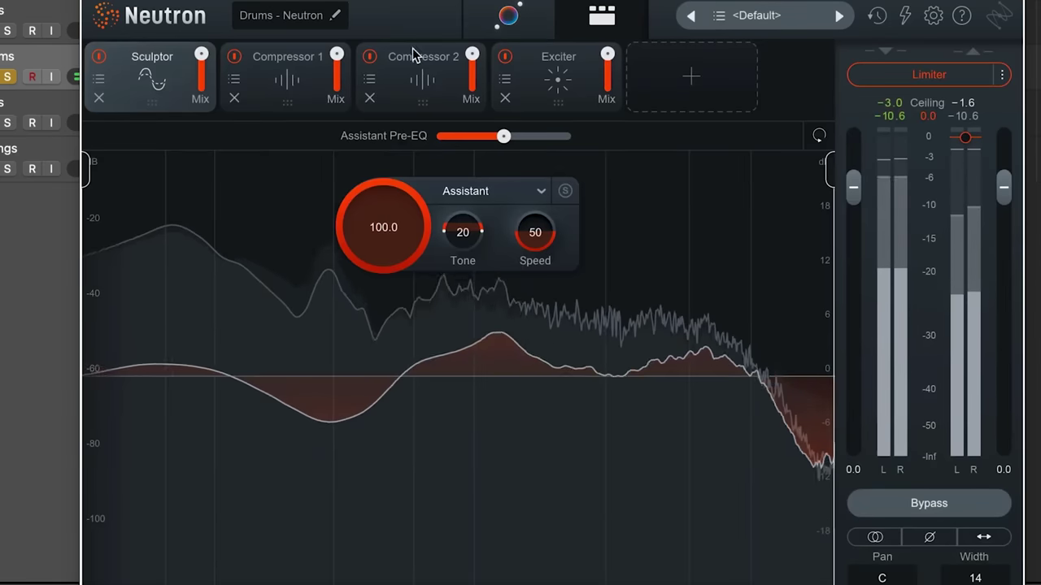
left_click(415, 59)
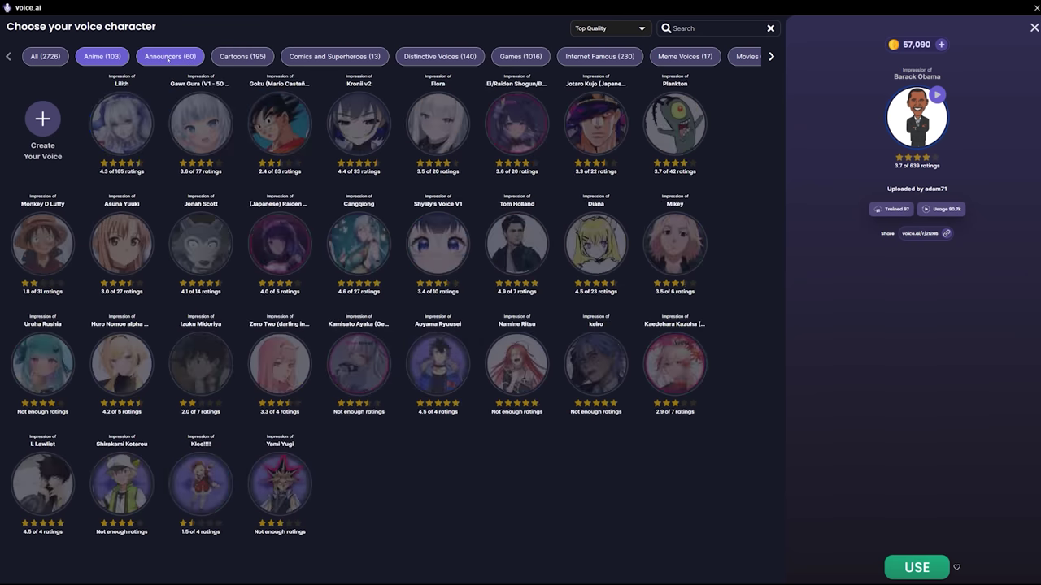
Step: List the Comics and Superheroes voices, such as Homer Simpson and Rick Sanchez
left_click(241, 57)
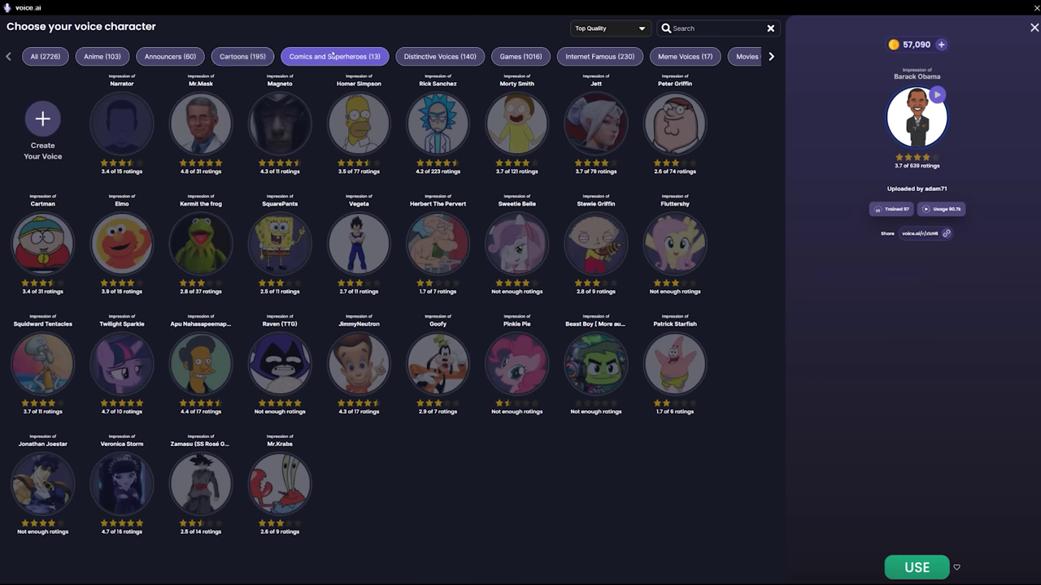